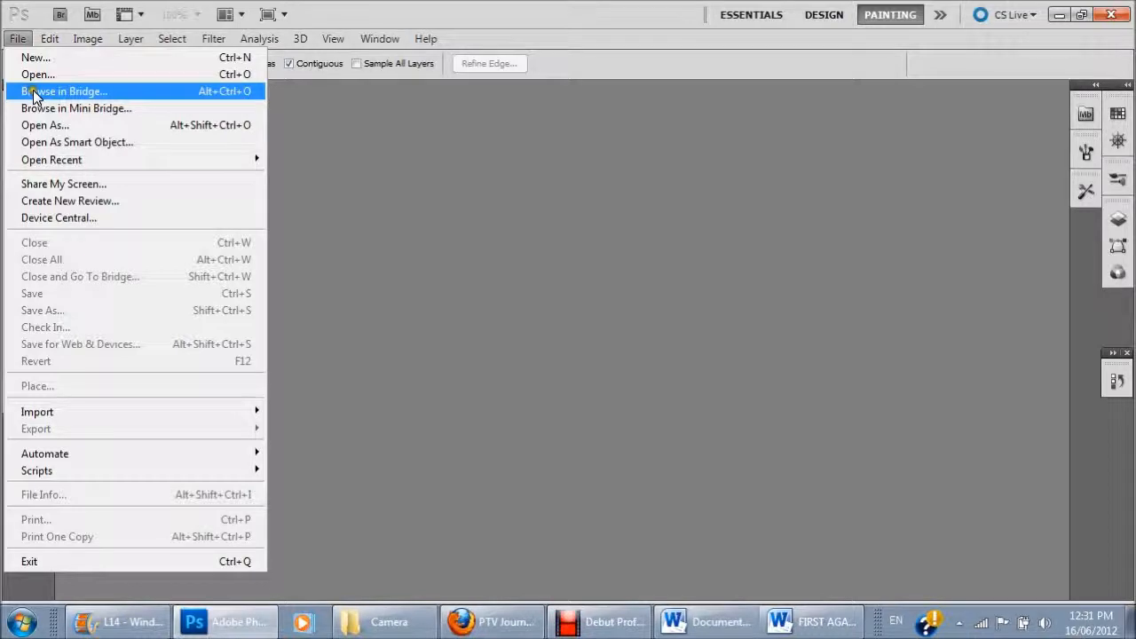
# Open the photos Karnak 14, Karnak 15 and Karnak 16 together from New Folder
pyautogui.click(98, 78)
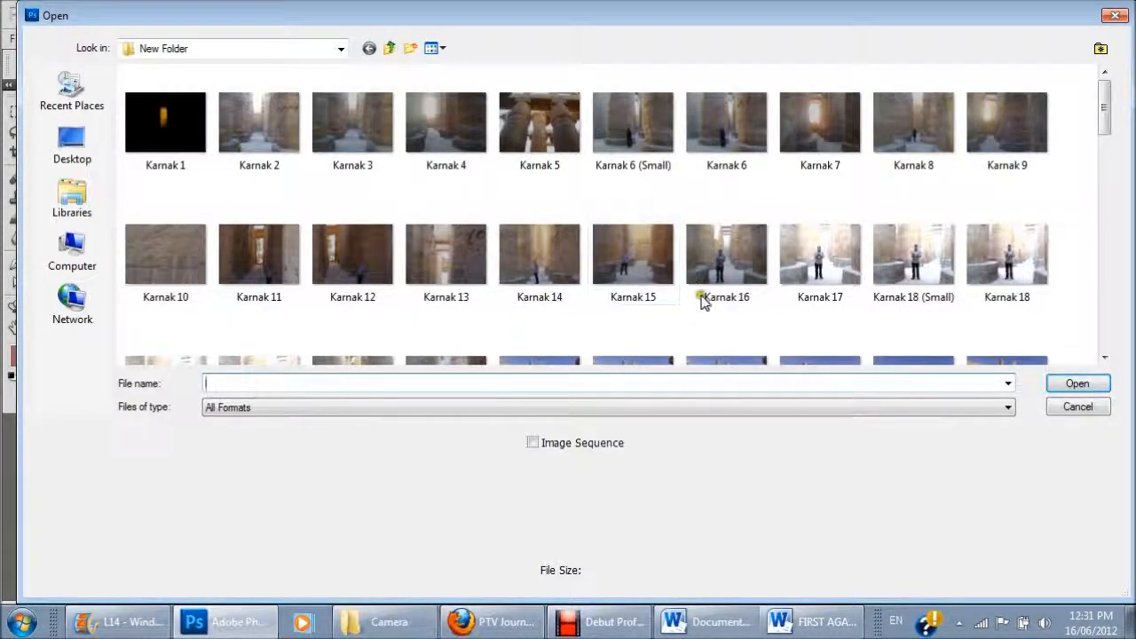
pyautogui.moveTo(742, 317); pyautogui.dragTo(600, 266)
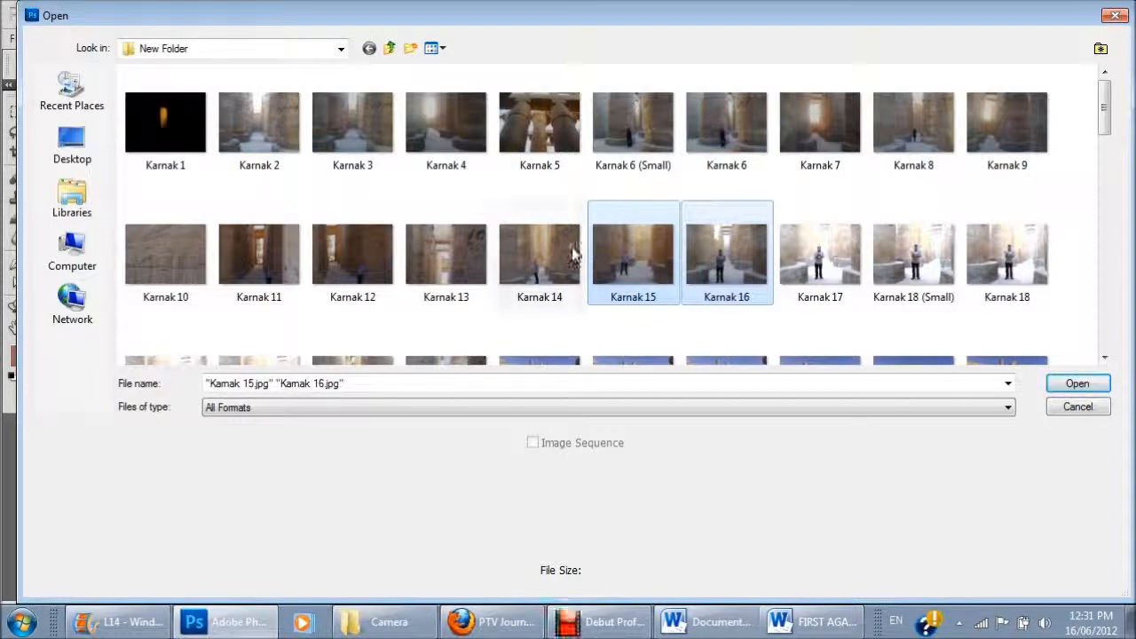
pyautogui.click(538, 319)
pyautogui.moveTo(541, 315); pyautogui.dragTo(710, 279)
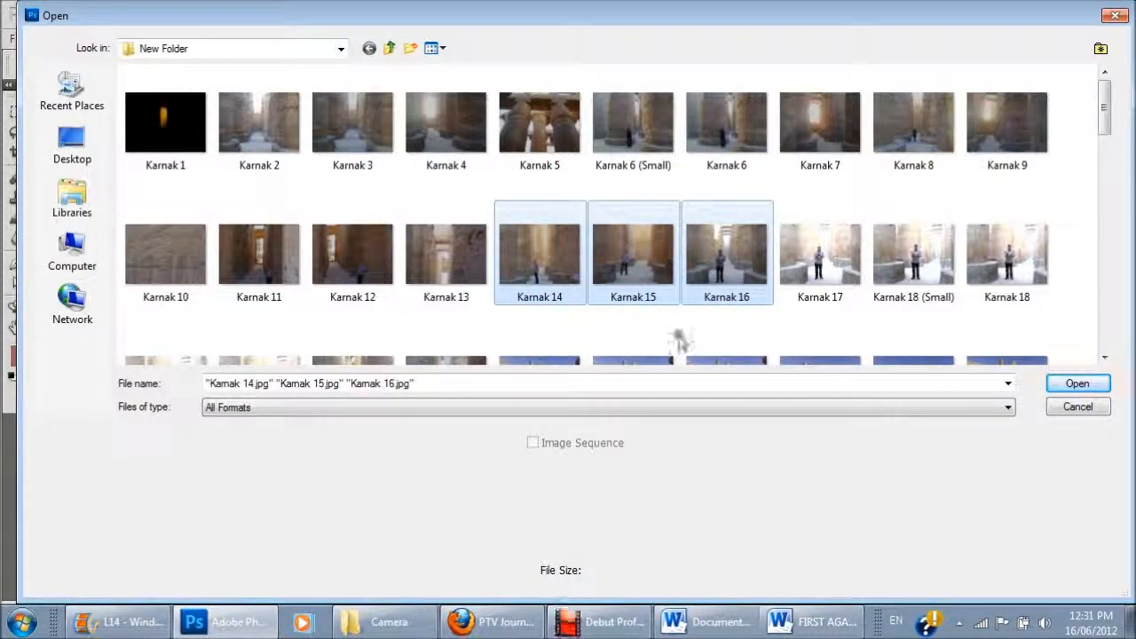
pyautogui.click(1078, 385)
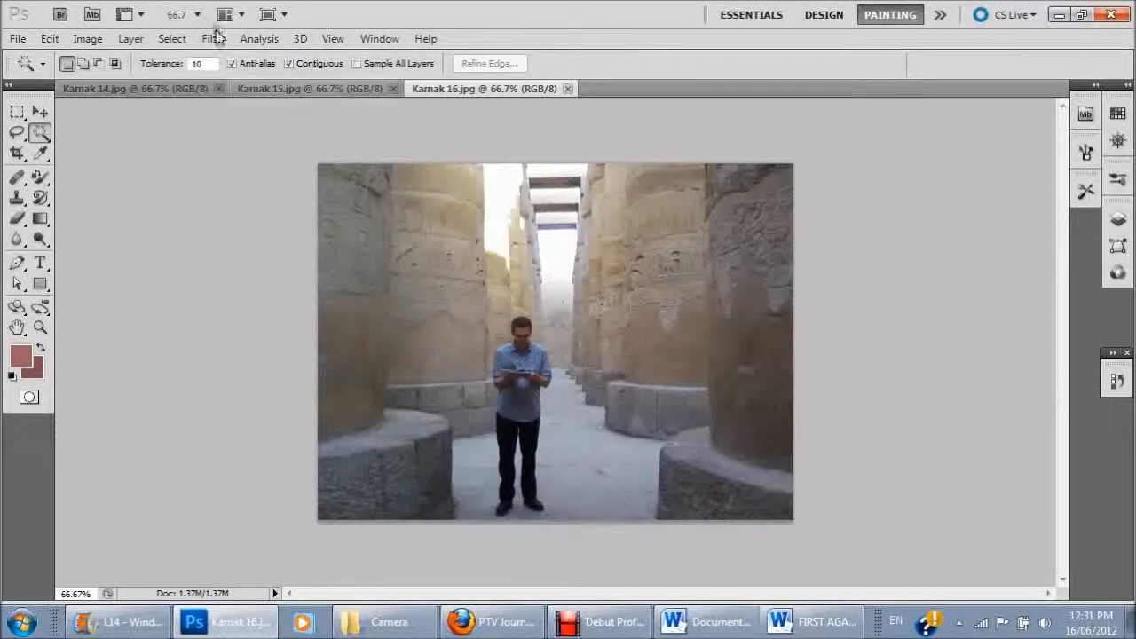
# Run Photomerge on the three open Karnak files with the Auto layout and Blend Images Together, and dismiss the alert
pyautogui.click(21, 39)
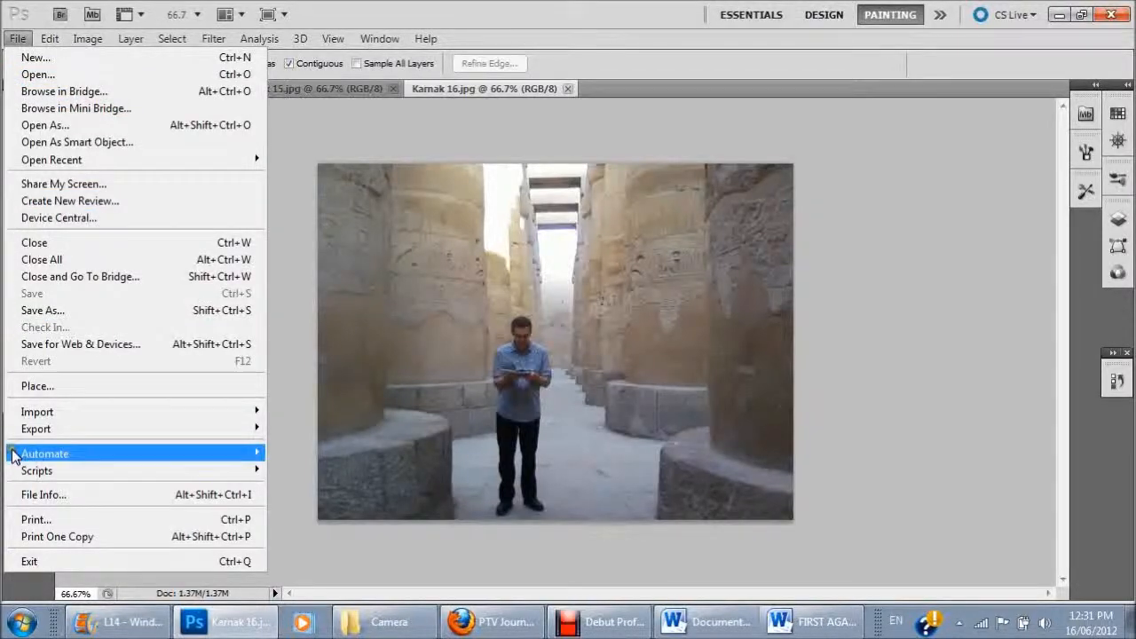
pyautogui.moveTo(52, 454)
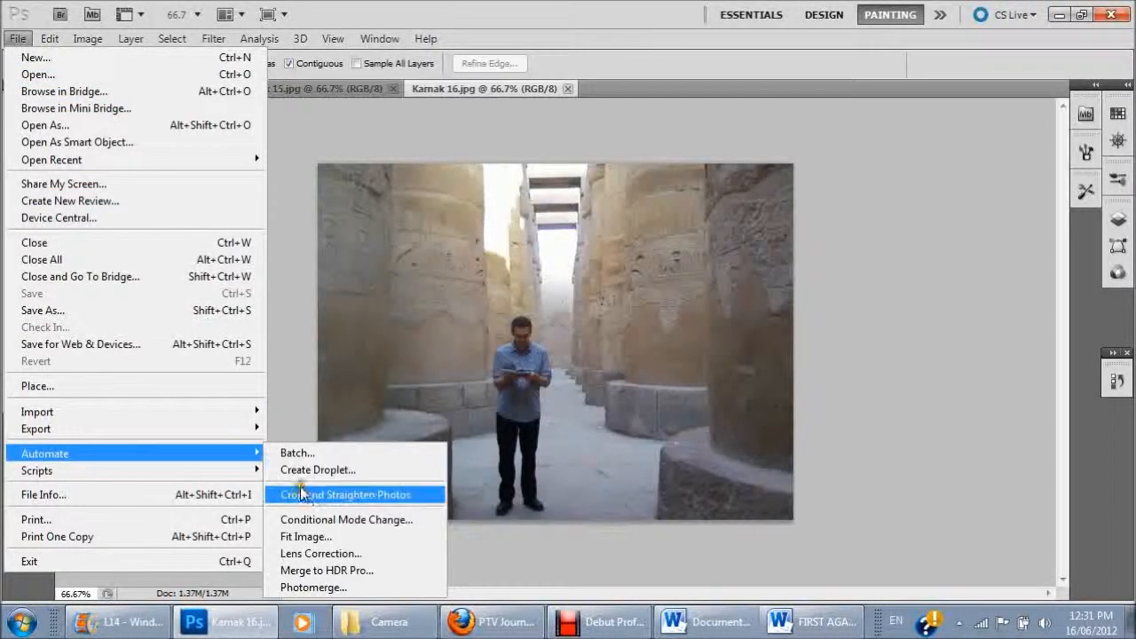
pyautogui.click(303, 585)
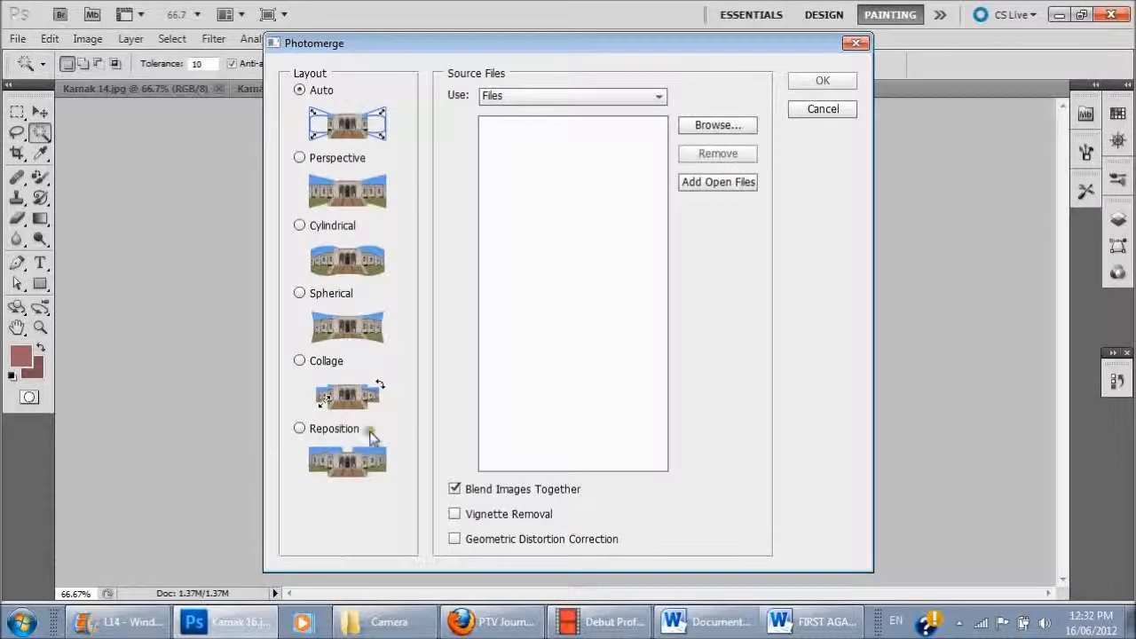
pyautogui.click(735, 183)
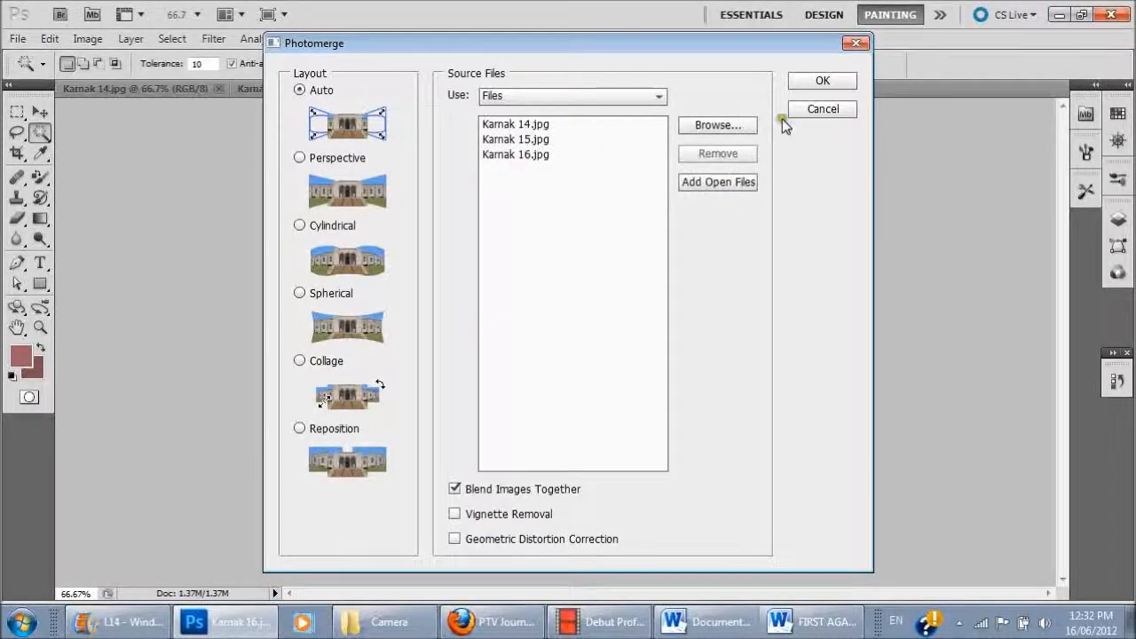
pyautogui.click(811, 84)
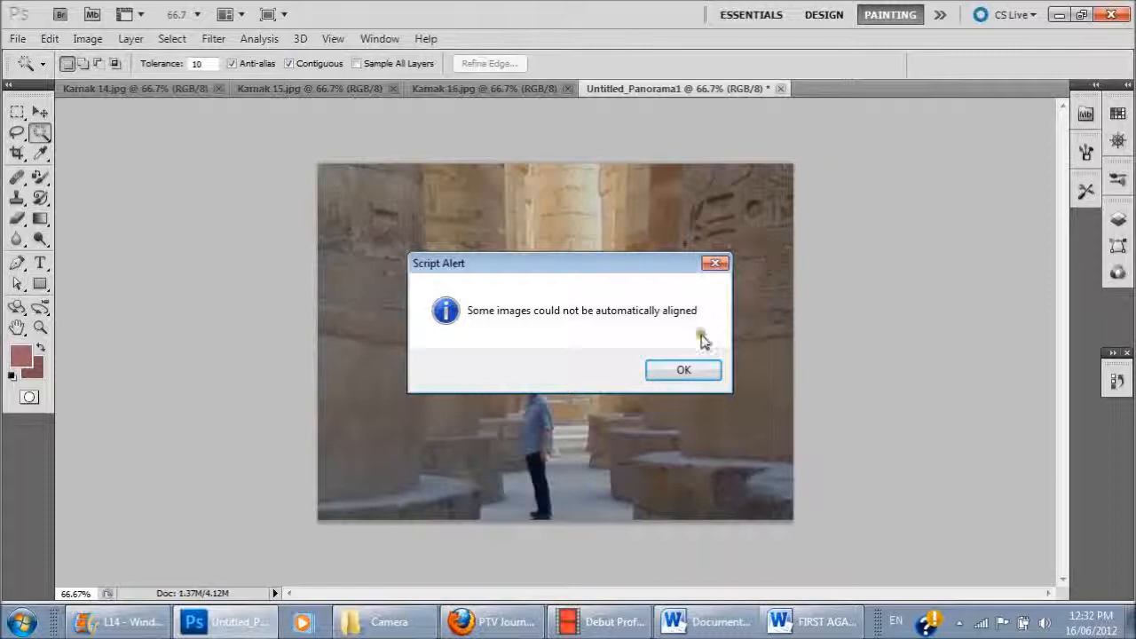
pyautogui.click(682, 370)
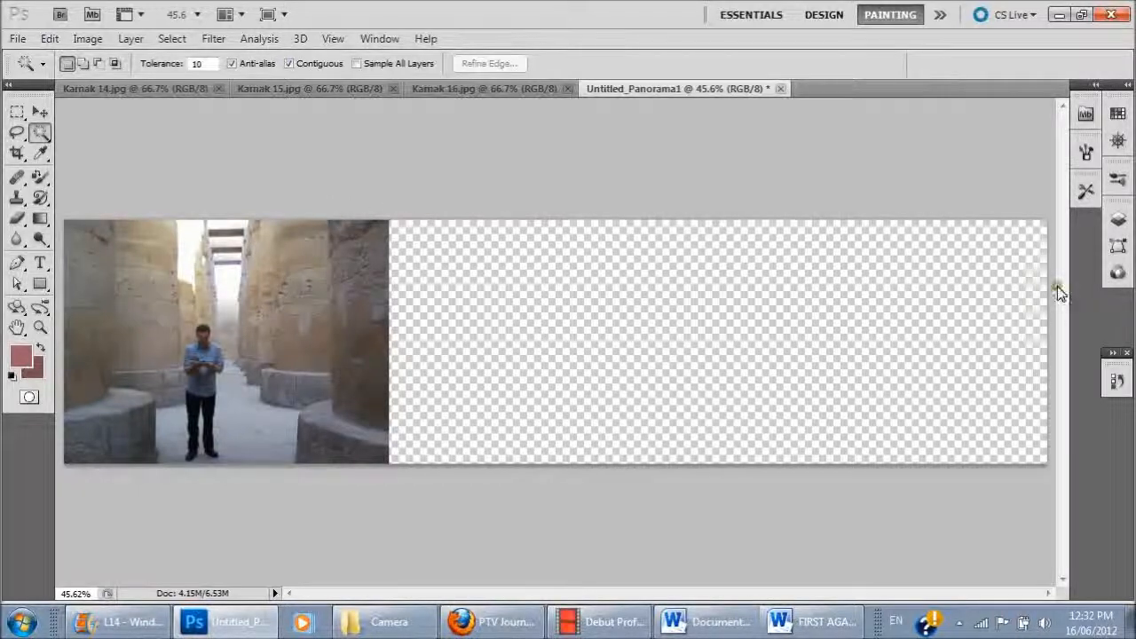
# Invert the layer masks of the Karnak 15 and Karnak 14 layers in the panorama
pyautogui.click(1120, 222)
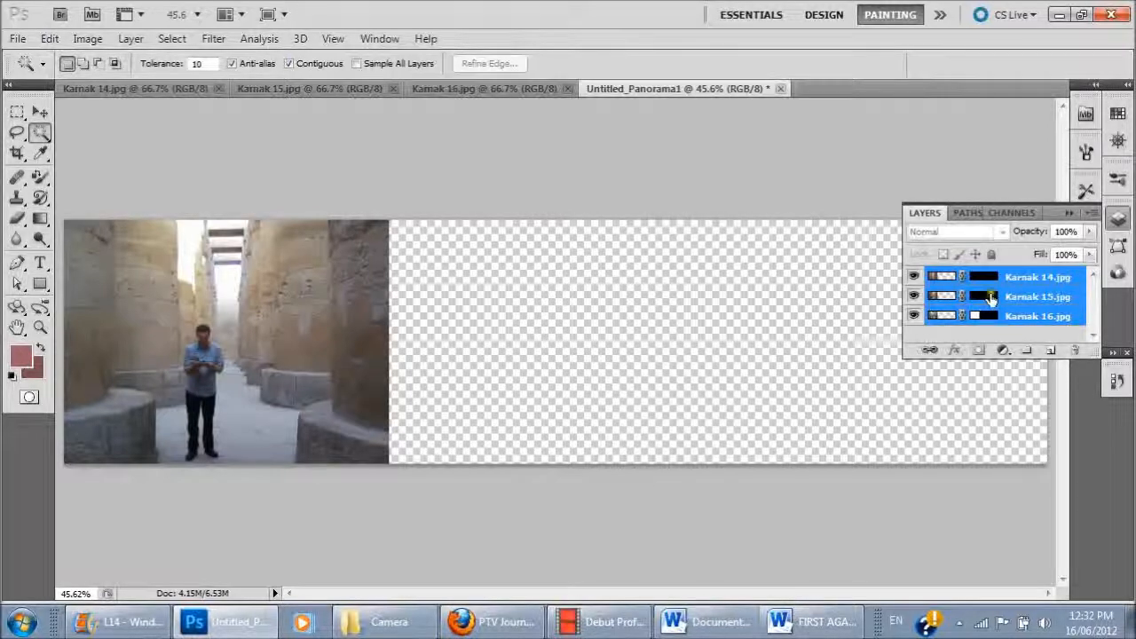
pyautogui.click(987, 297)
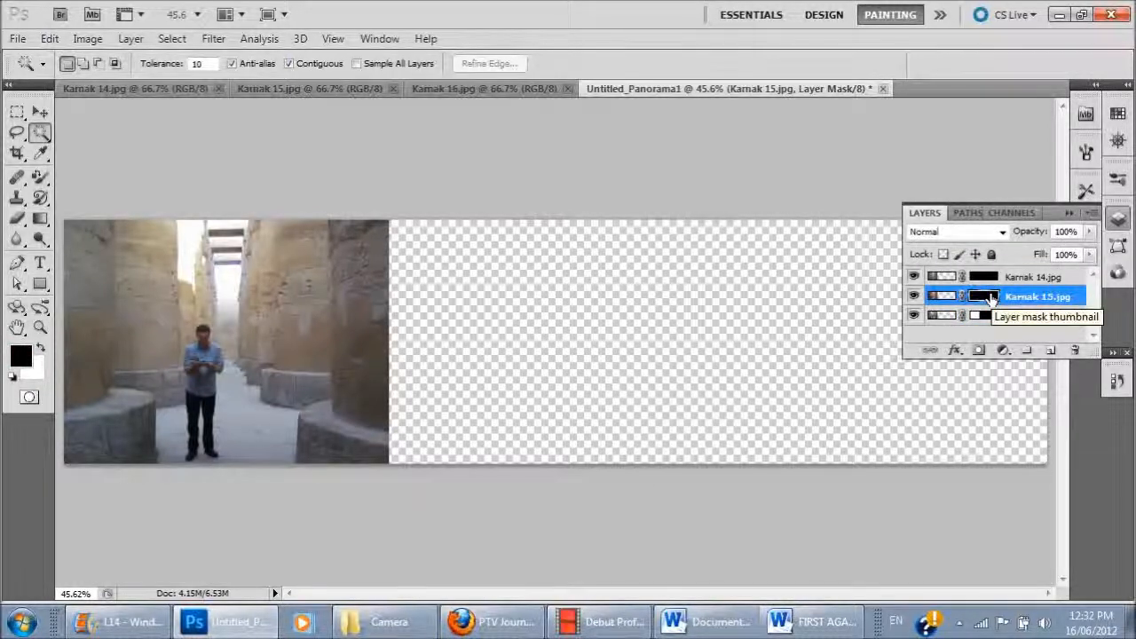
pyautogui.hotkey('ctrl', 'i')
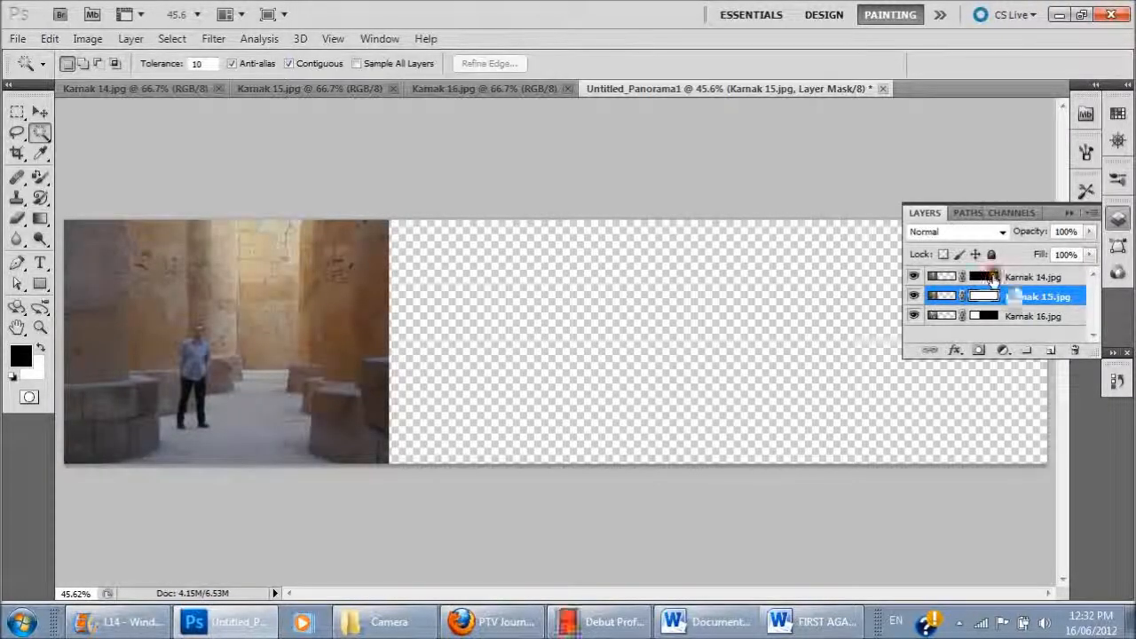
pyautogui.click(985, 276)
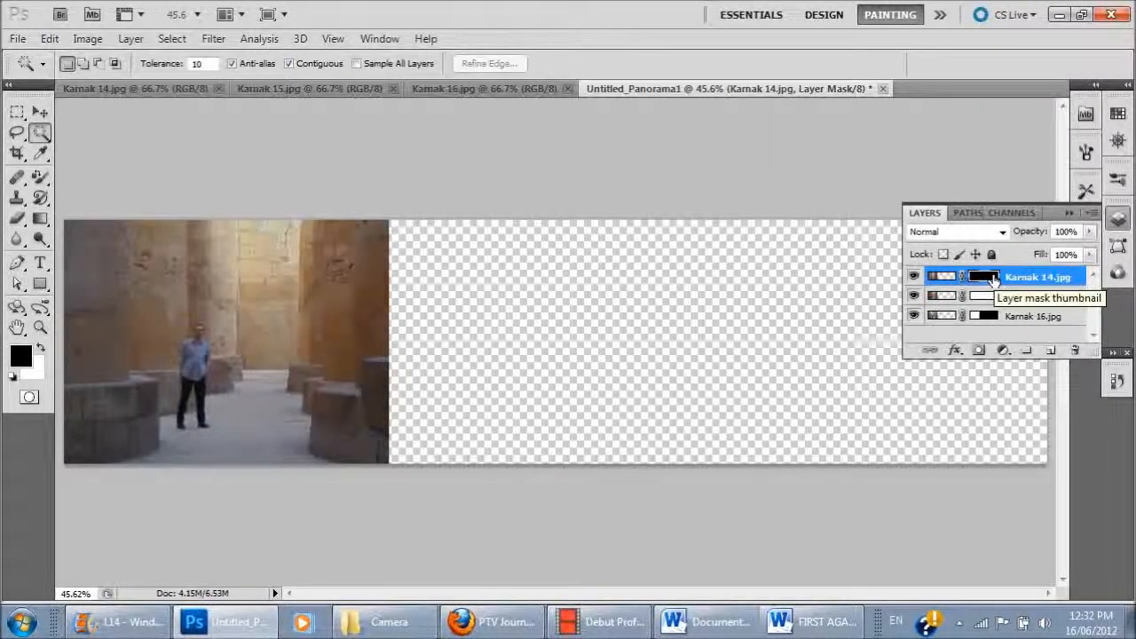
pyautogui.hotkey('ctrl', 'i')
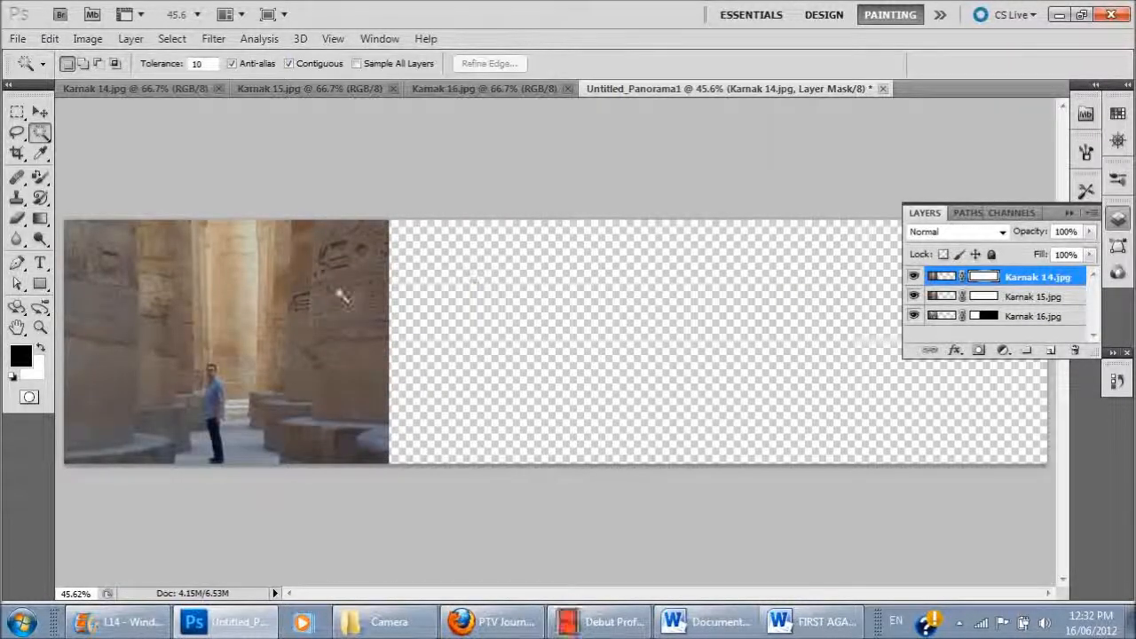
# Move the Karnak 14 photo to the right end of the panorama canvas
pyautogui.click(40, 112)
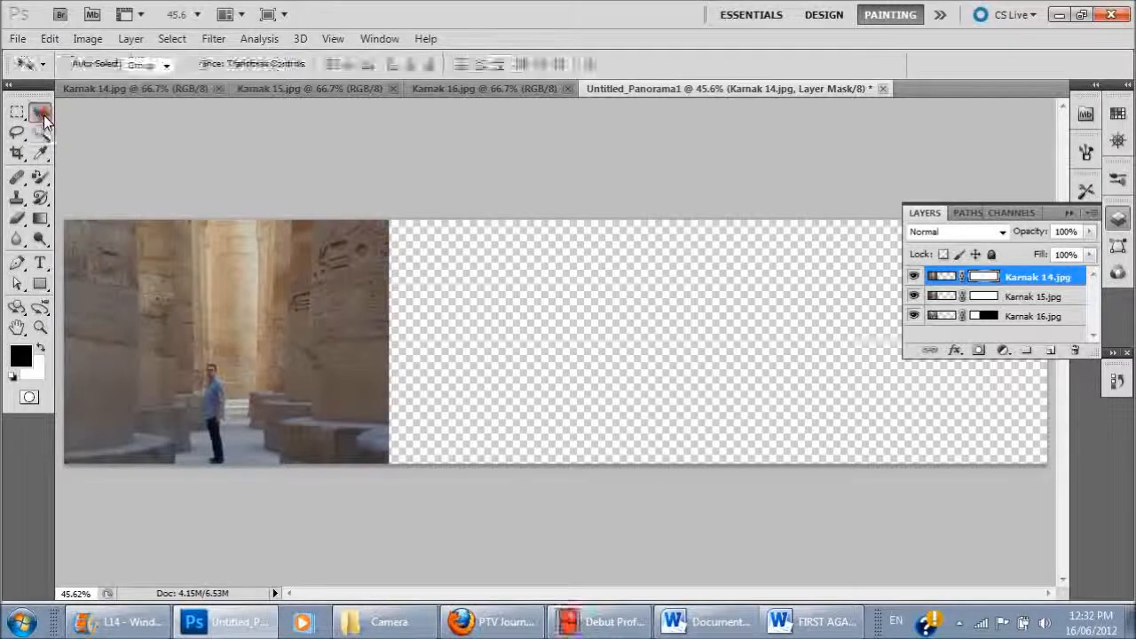
pyautogui.moveTo(173, 294); pyautogui.dragTo(843, 292)
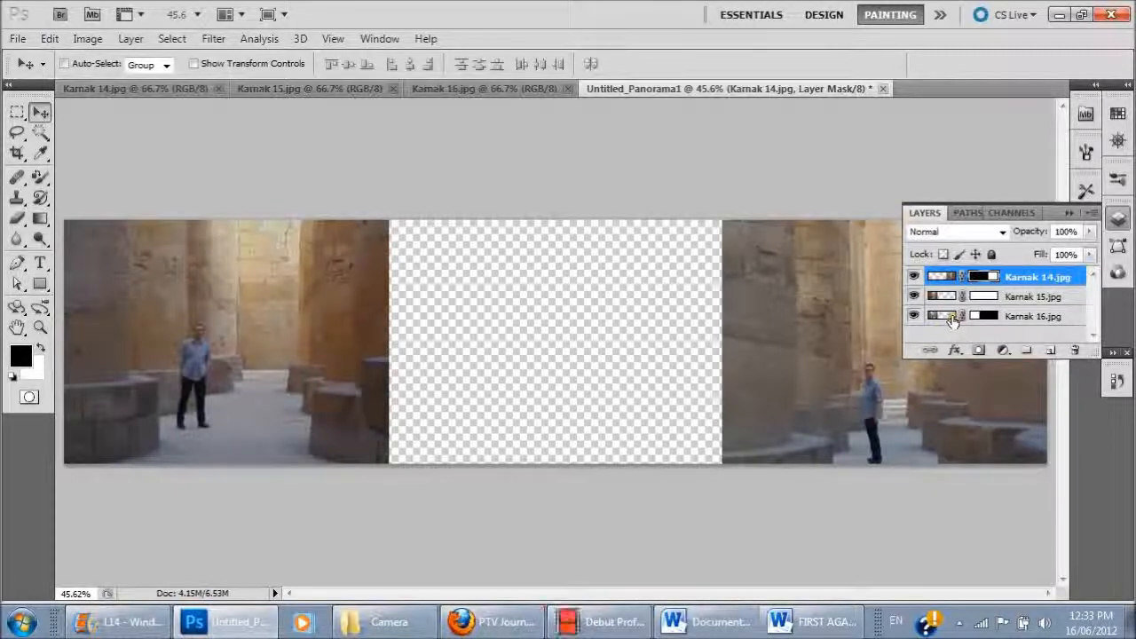
# Reorder the layers so that Karnak 16 sits directly above Karnak 15
pyautogui.click(949, 317)
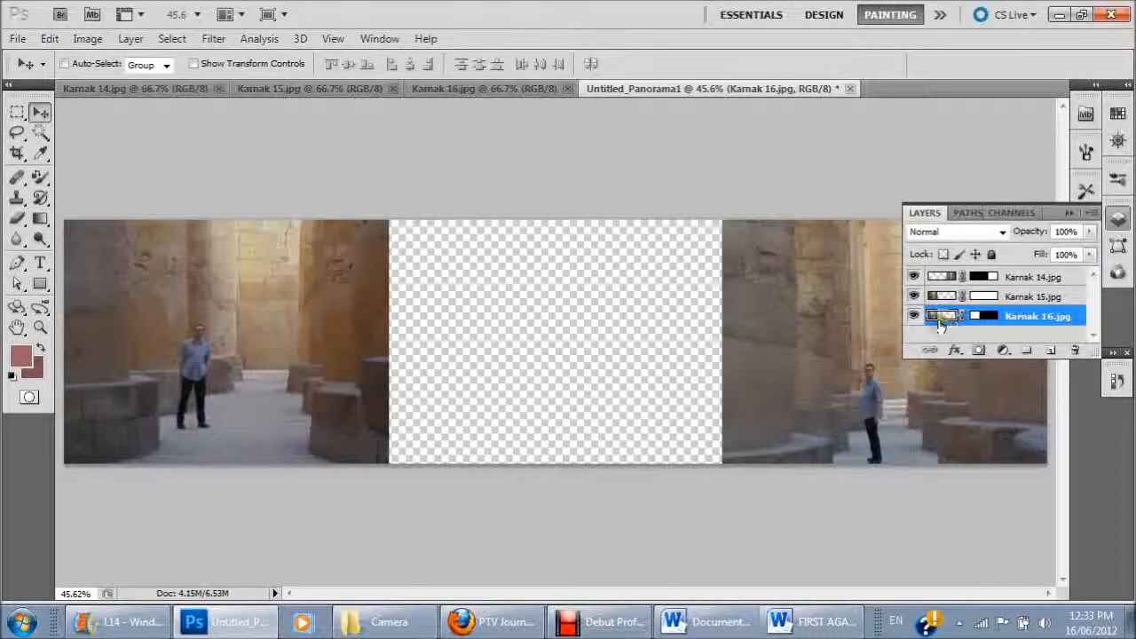
pyautogui.click(914, 296)
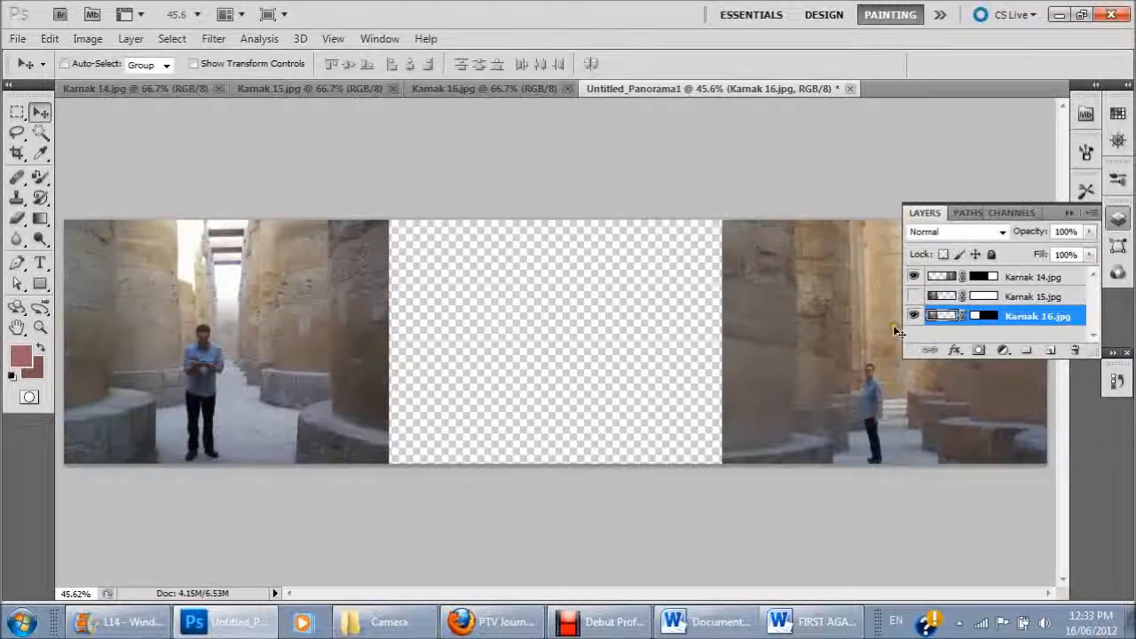
pyautogui.click(914, 296)
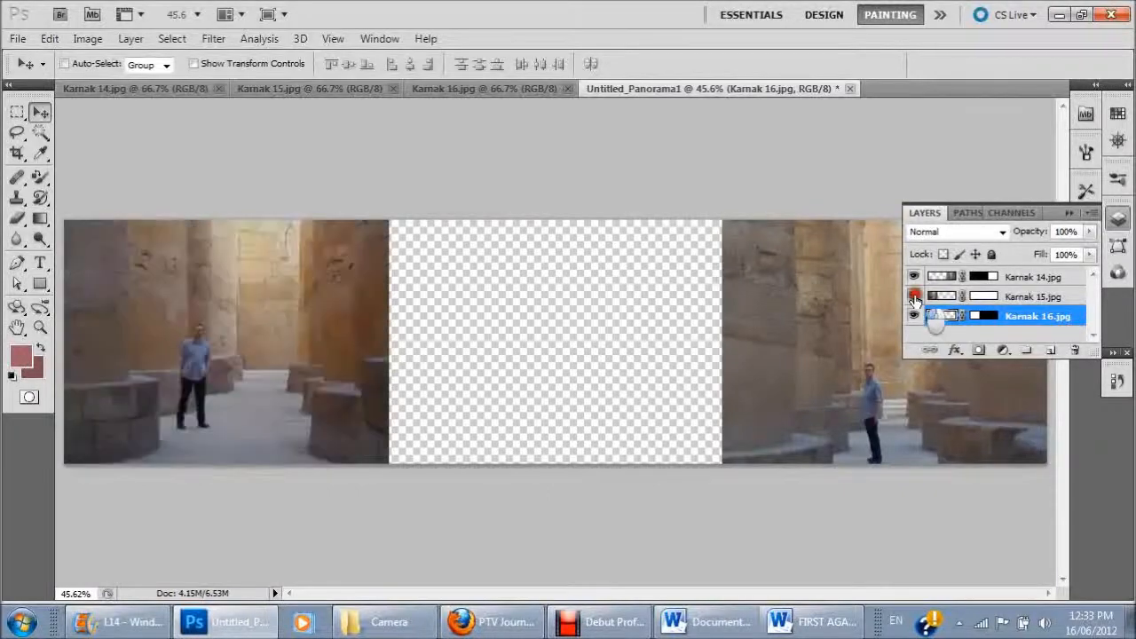
pyautogui.moveTo(967, 319)
pyautogui.mouseDown()
pyautogui.moveTo(978, 317)
pyautogui.moveTo(973, 299)
pyautogui.mouseUp()
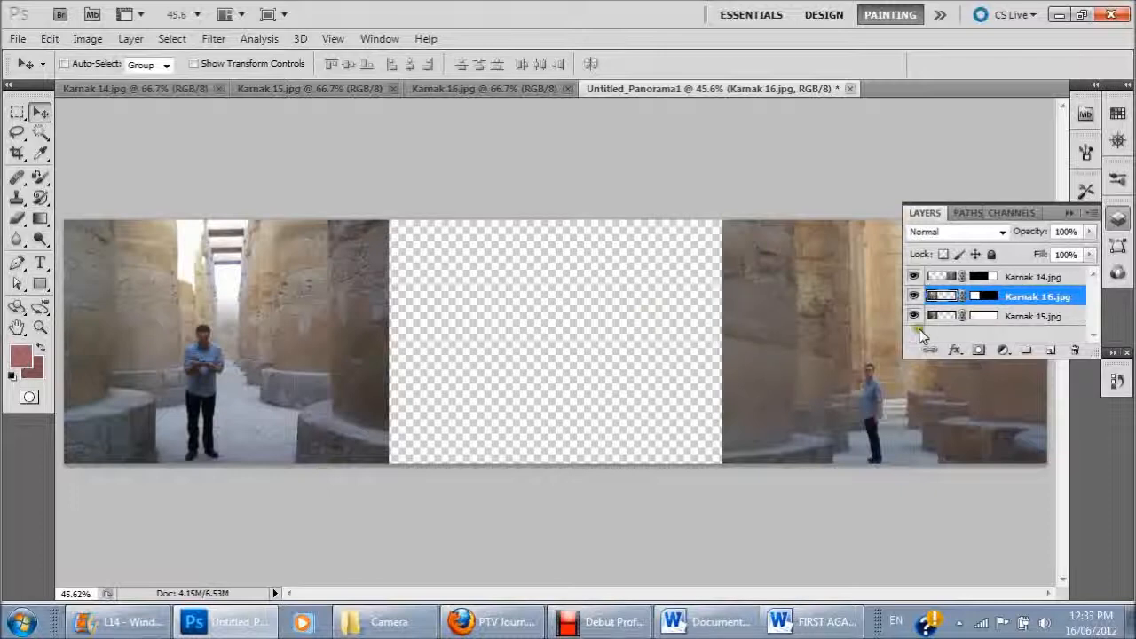
pyautogui.moveTo(938, 317); pyautogui.dragTo(954, 291)
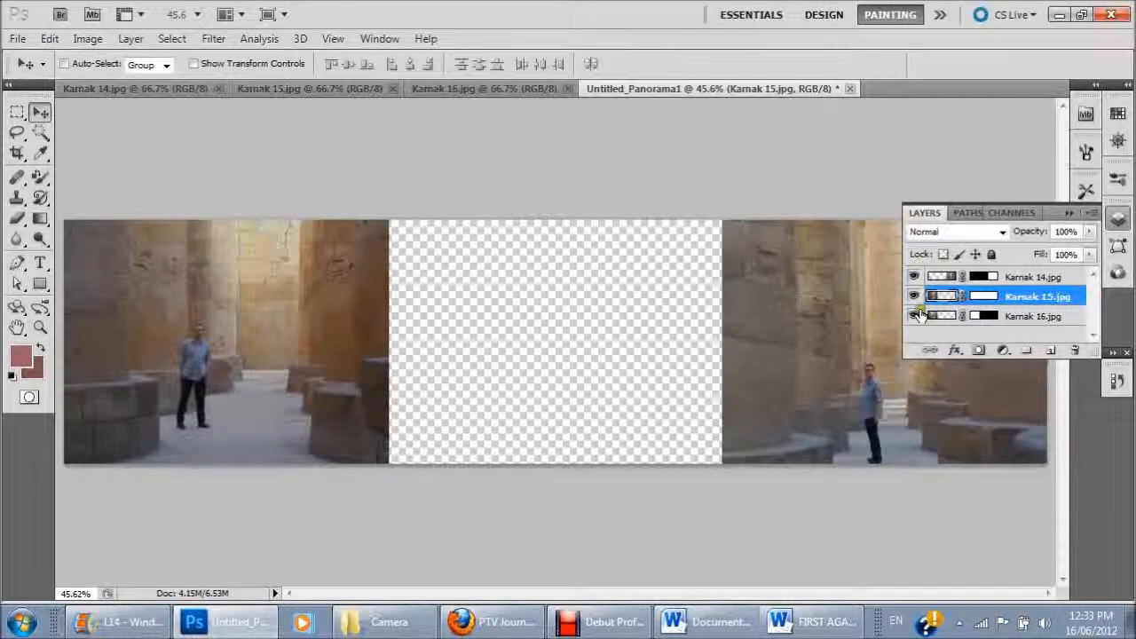
pyautogui.moveTo(936, 322); pyautogui.dragTo(941, 299)
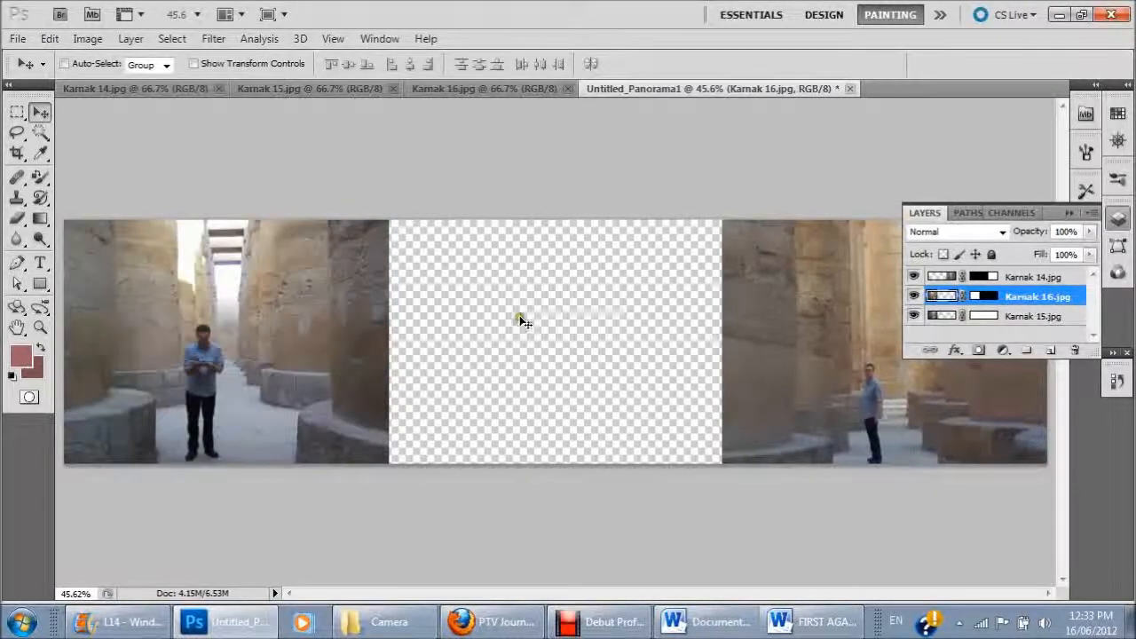
# Move the Karnak 16 photo into the empty middle of the canvas and shift Karnak 15 right and down to tuck under its left edge
pyautogui.moveTo(331, 317); pyautogui.dragTo(670, 333)
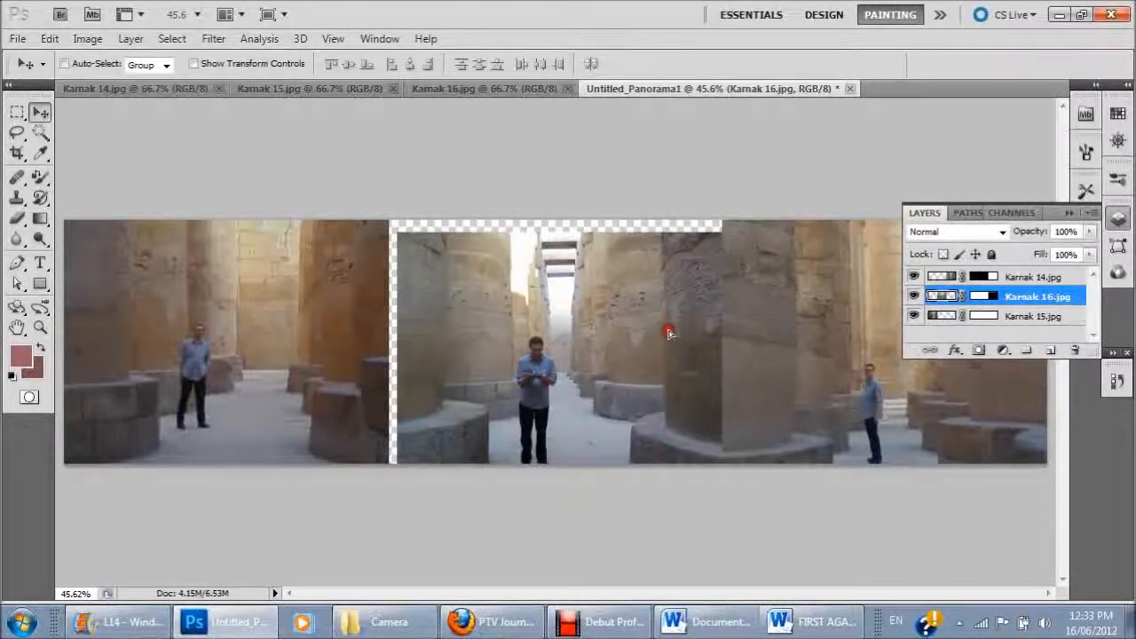
pyautogui.click(284, 310)
pyautogui.click(940, 320)
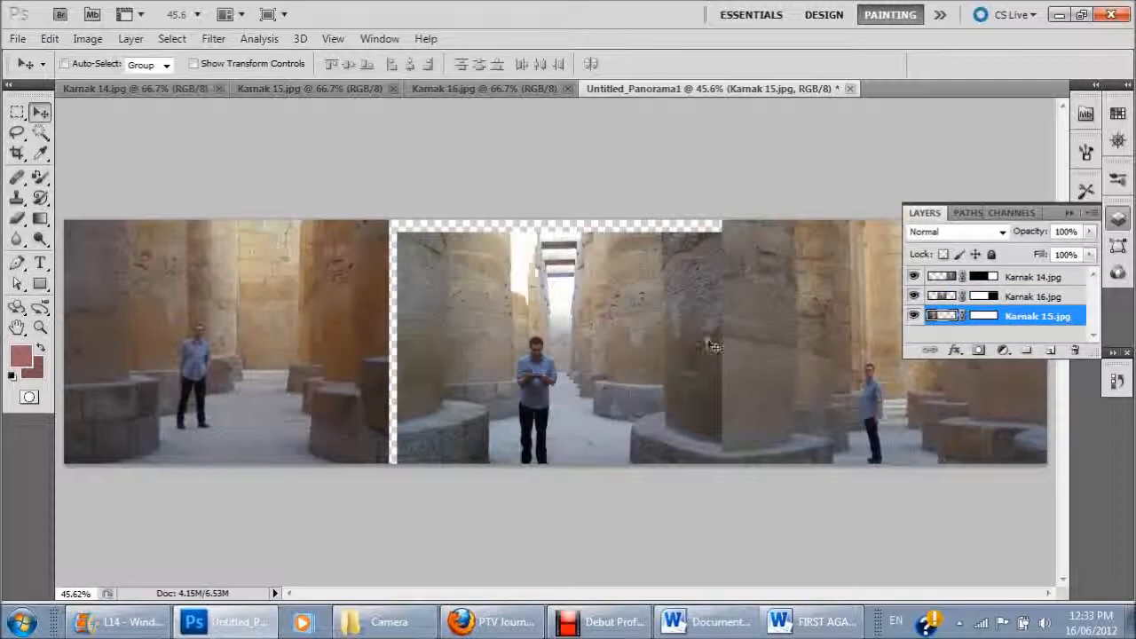
pyautogui.moveTo(282, 283); pyautogui.dragTo(322, 323)
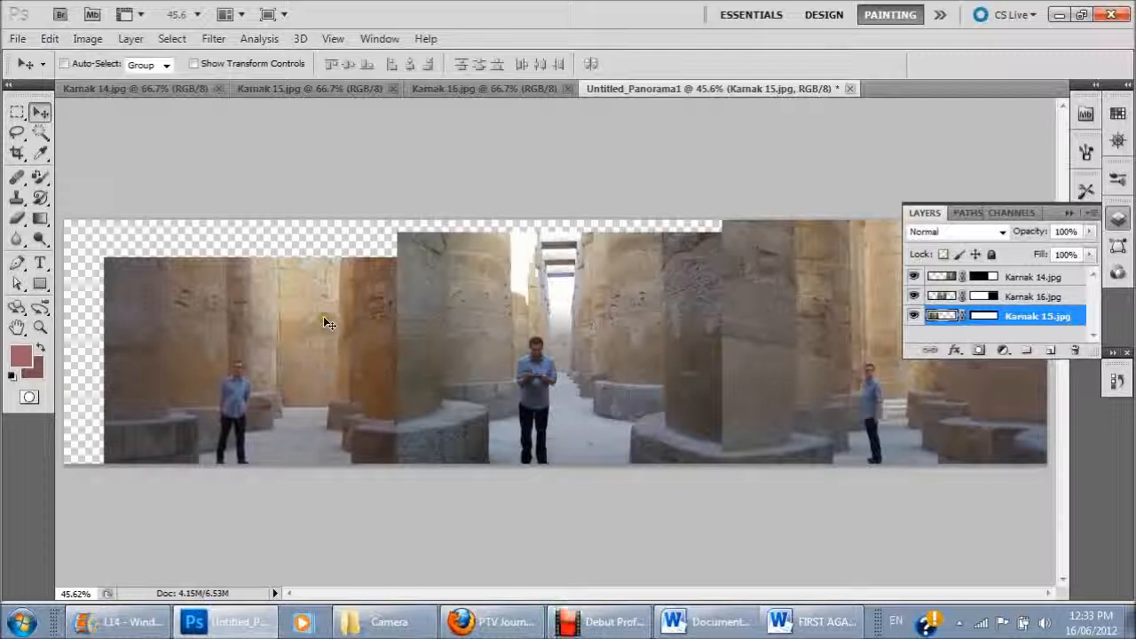
# Flatten the panorama's three layers into a single background
pyautogui.click(56, 43)
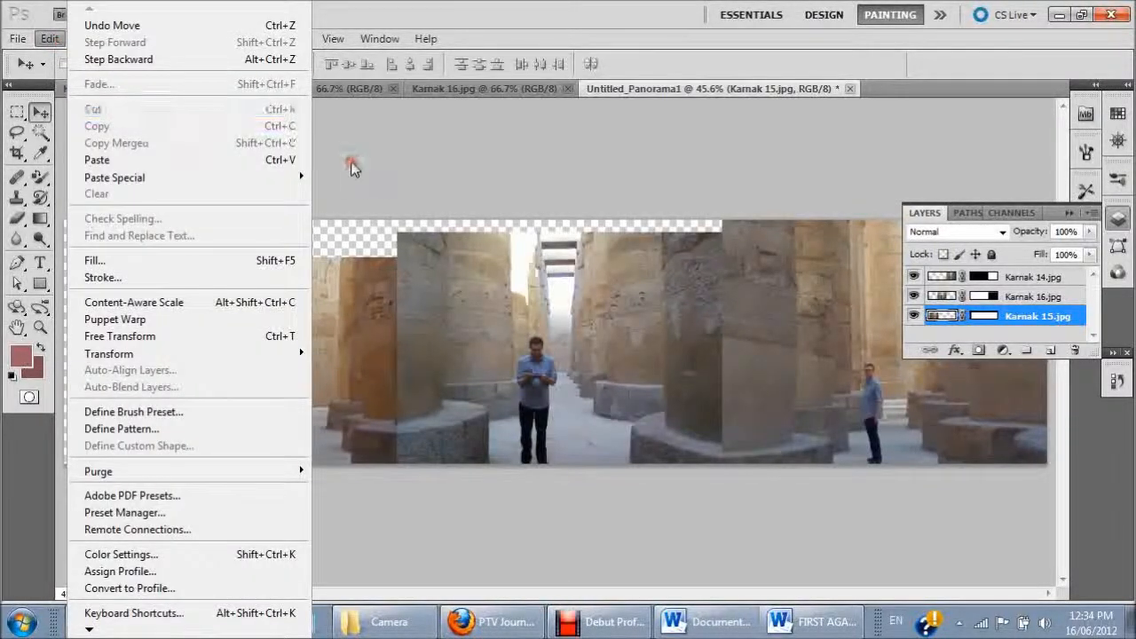
pyautogui.click(351, 162)
pyautogui.click(130, 38)
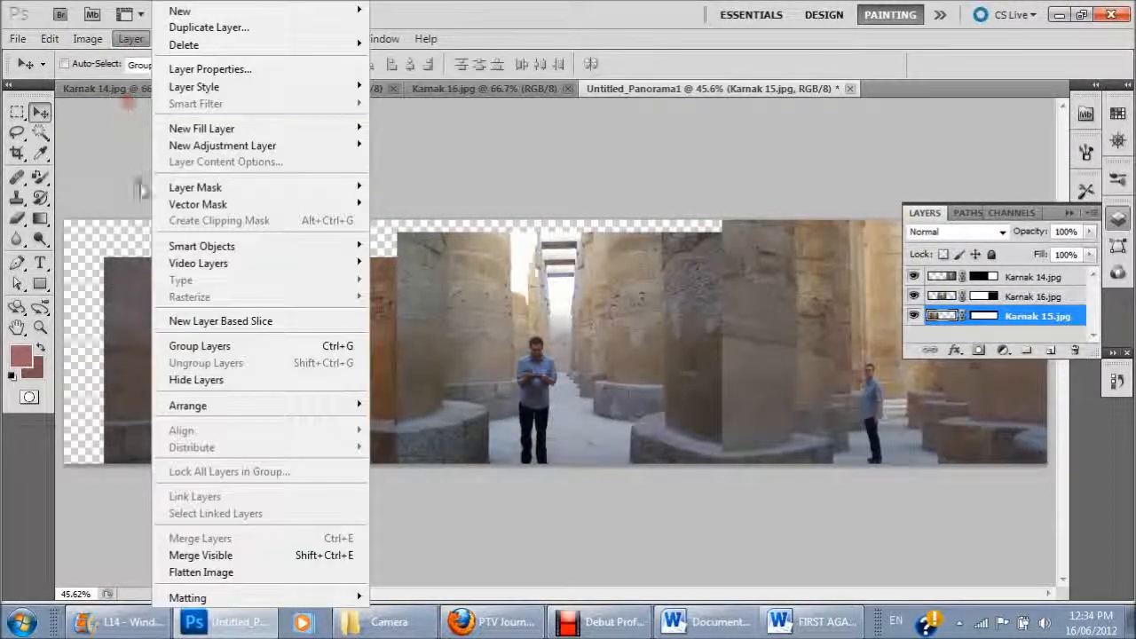
pyautogui.click(194, 572)
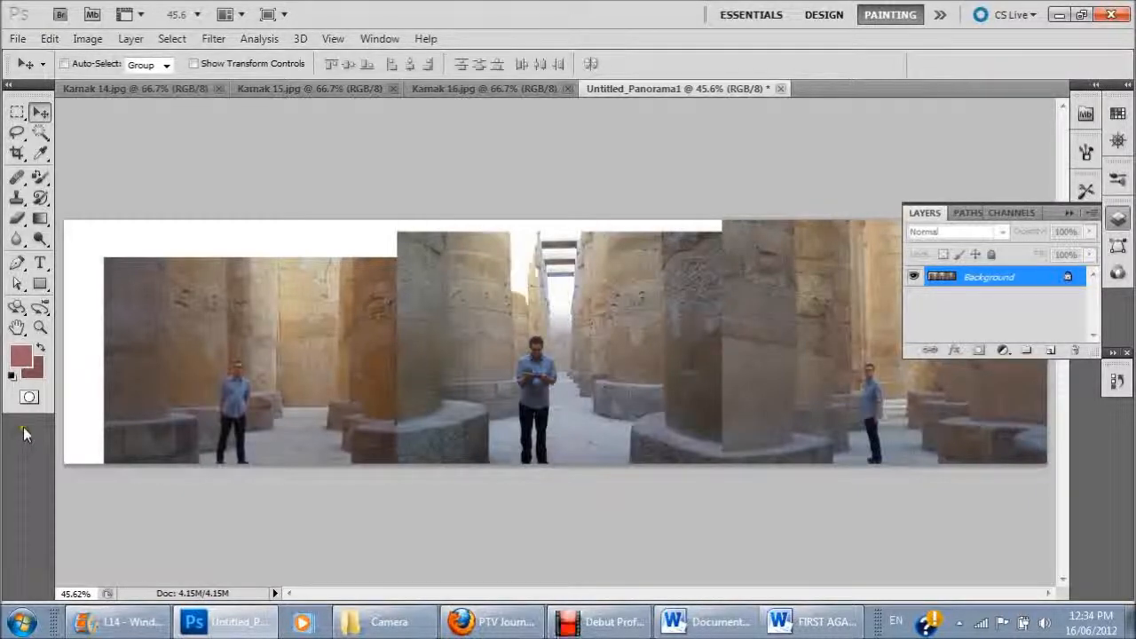
# Select the white area around the photos with the Magic Wand, fill it with content-aware image detail, and deselect
pyautogui.click(39, 134)
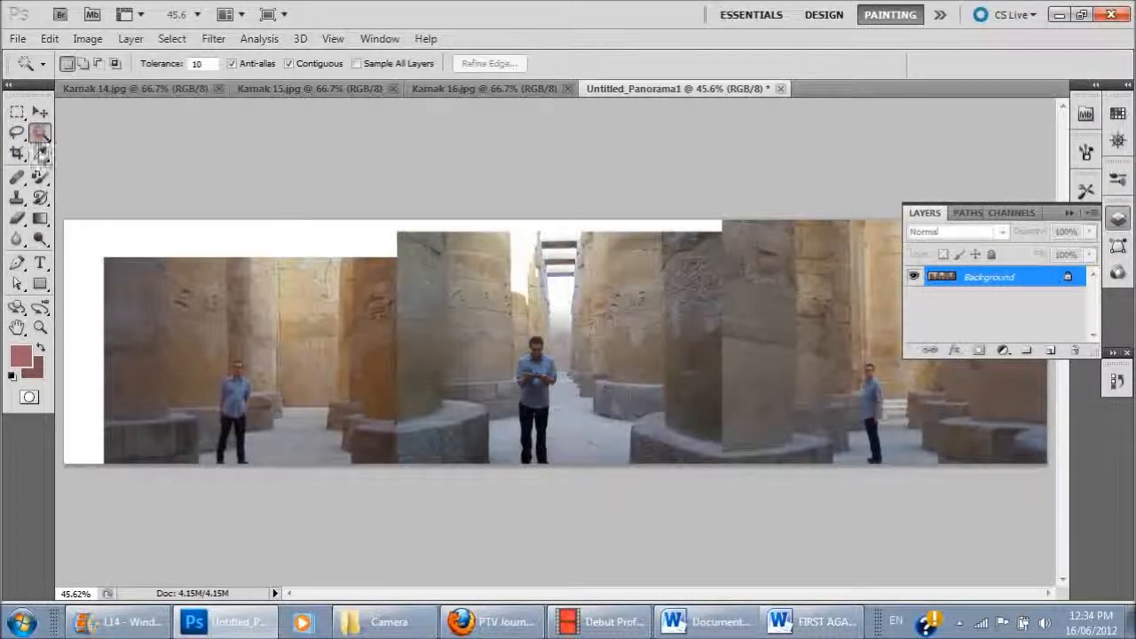
pyautogui.click(86, 235)
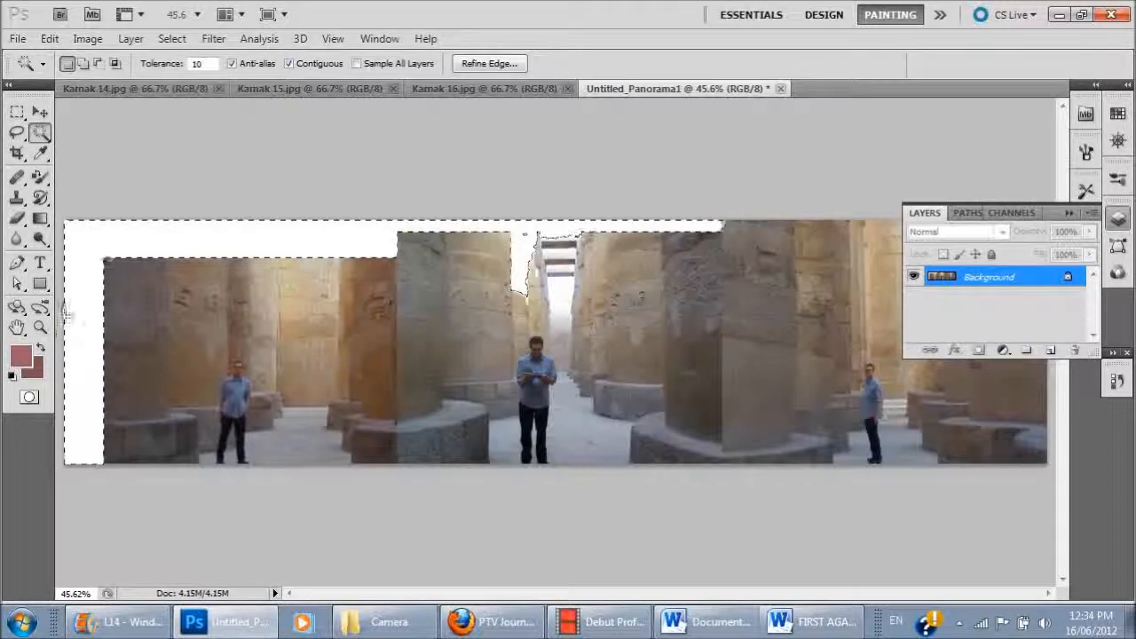
pyautogui.click(45, 38)
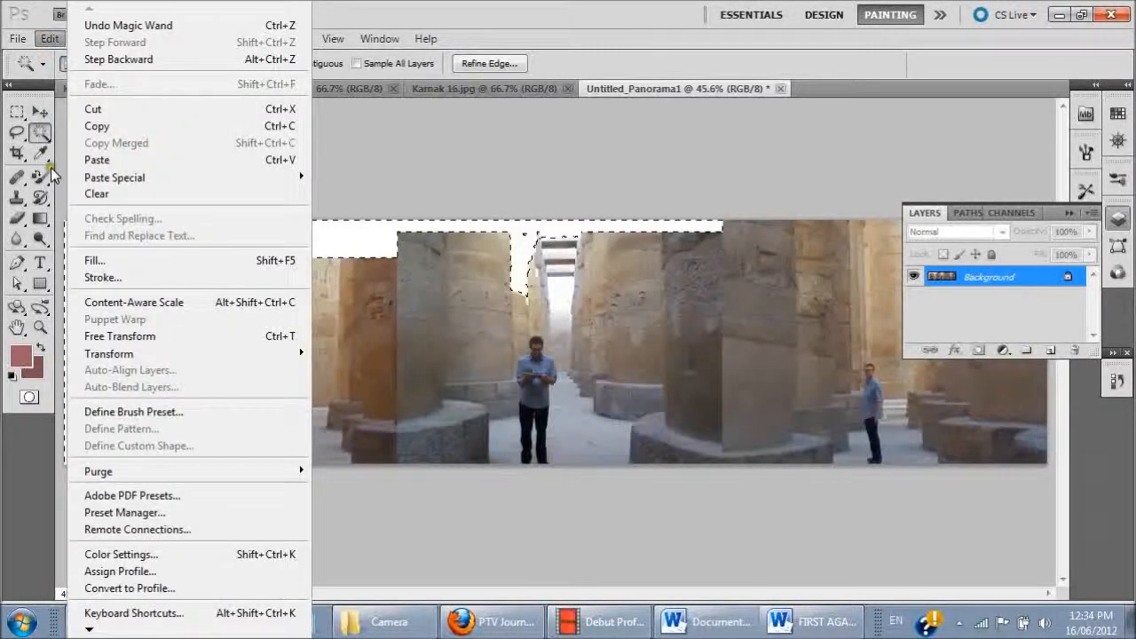
pyautogui.click(82, 260)
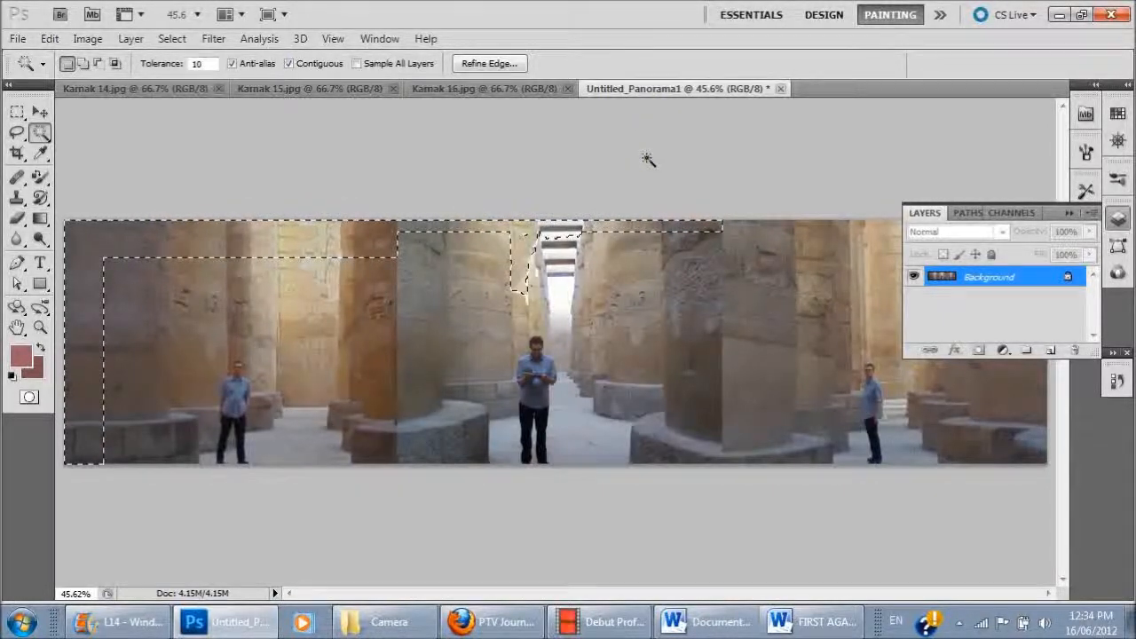
pyautogui.hotkey('ctrl', 'd')
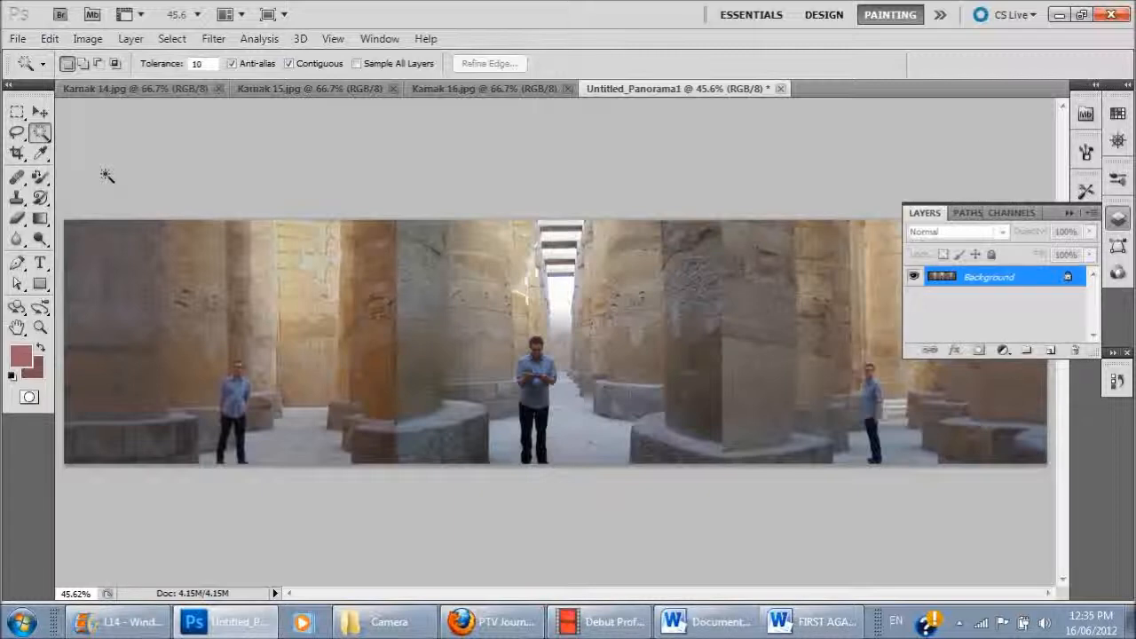
# With the Healing Brush, sample the grey stone and blend the upper and middle join on the column left of the central man
pyautogui.click(18, 177)
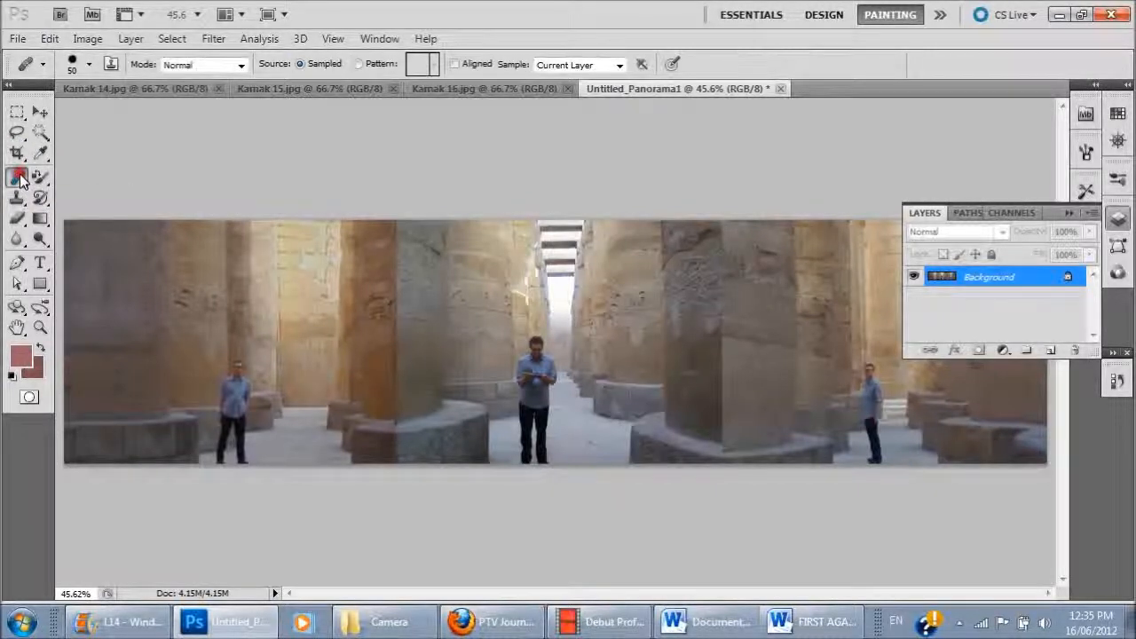
pyautogui.click(19, 177)
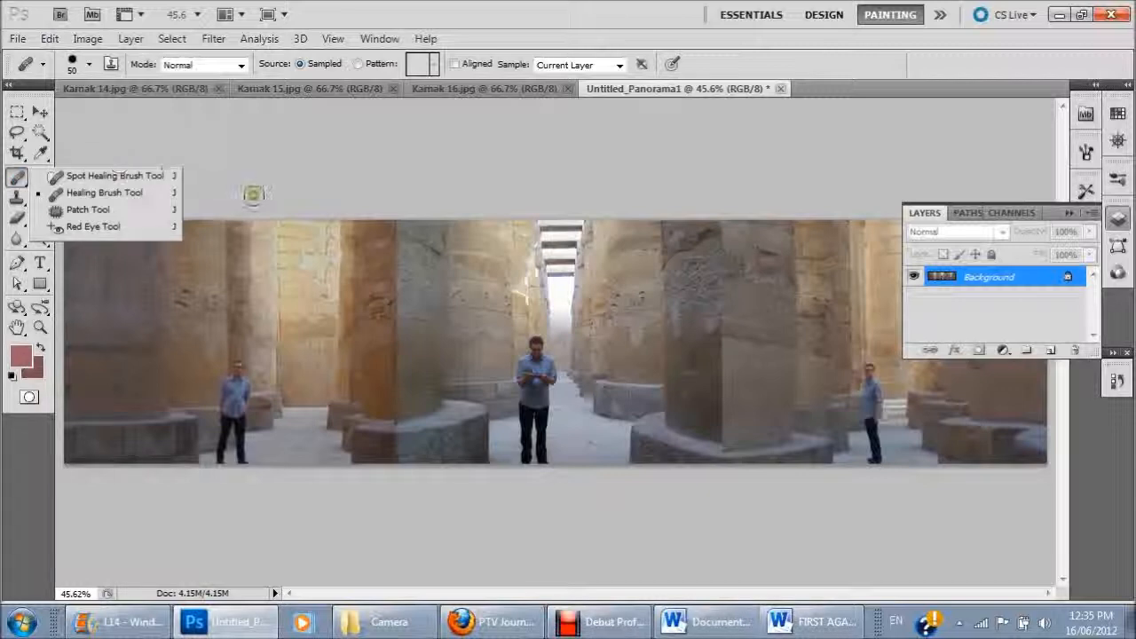
pyautogui.click(93, 194)
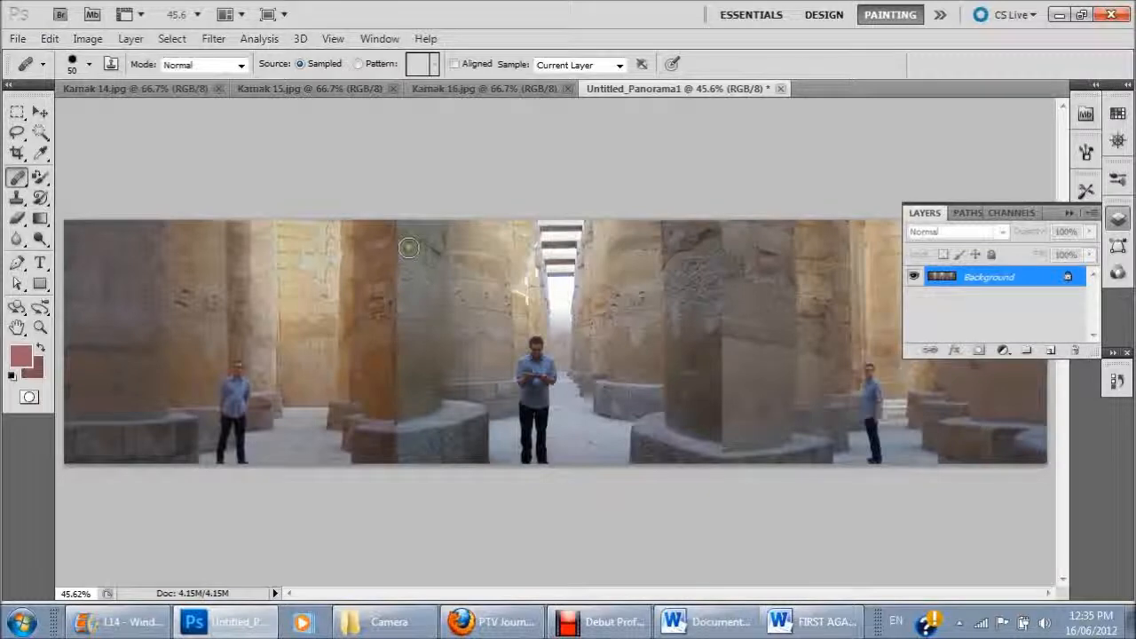
pyautogui.click(414, 313)
pyautogui.keyDown('alt'); pyautogui.click(414, 363); pyautogui.keyUp('alt')
pyautogui.moveTo(415, 322)
pyautogui.mouseDown()
pyautogui.moveTo(399, 230)
pyautogui.moveTo(394, 276)
pyautogui.mouseUp()
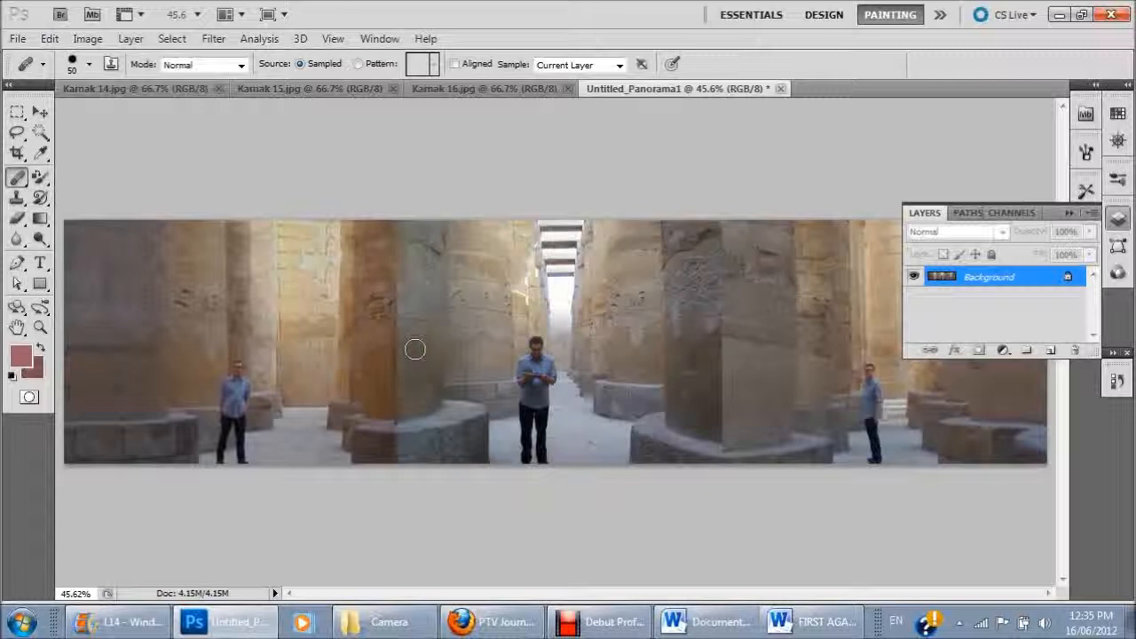
pyautogui.keyDown('alt'); pyautogui.click(409, 338); pyautogui.keyUp('alt')
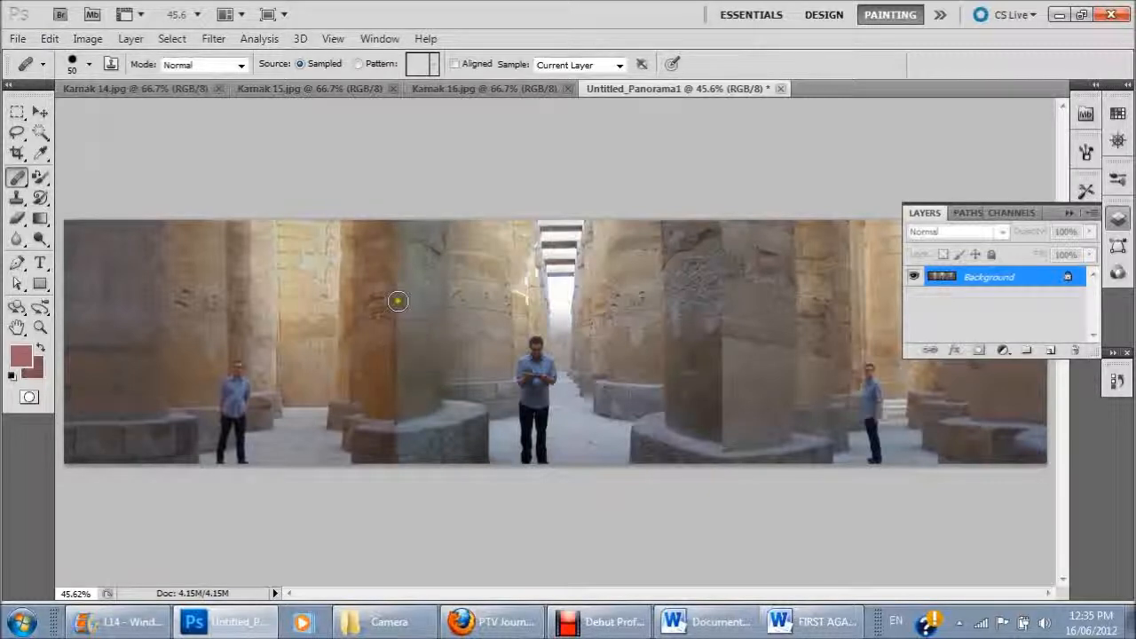
pyautogui.moveTo(399, 290); pyautogui.dragTo(398, 342)
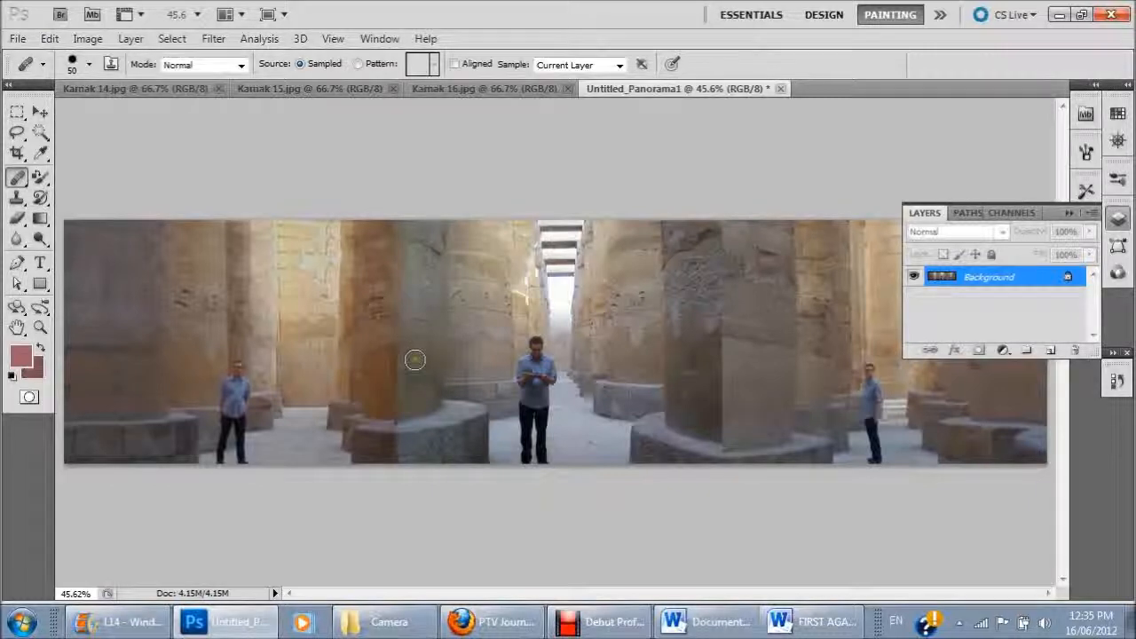
# Heal the rest of the same column's join down its lower shaft and across its stone base
pyautogui.moveTo(415, 358)
pyautogui.mouseDown()
pyautogui.moveTo(388, 334)
pyautogui.moveTo(396, 386)
pyautogui.mouseUp()
pyautogui.moveTo(398, 379); pyautogui.dragTo(396, 405)
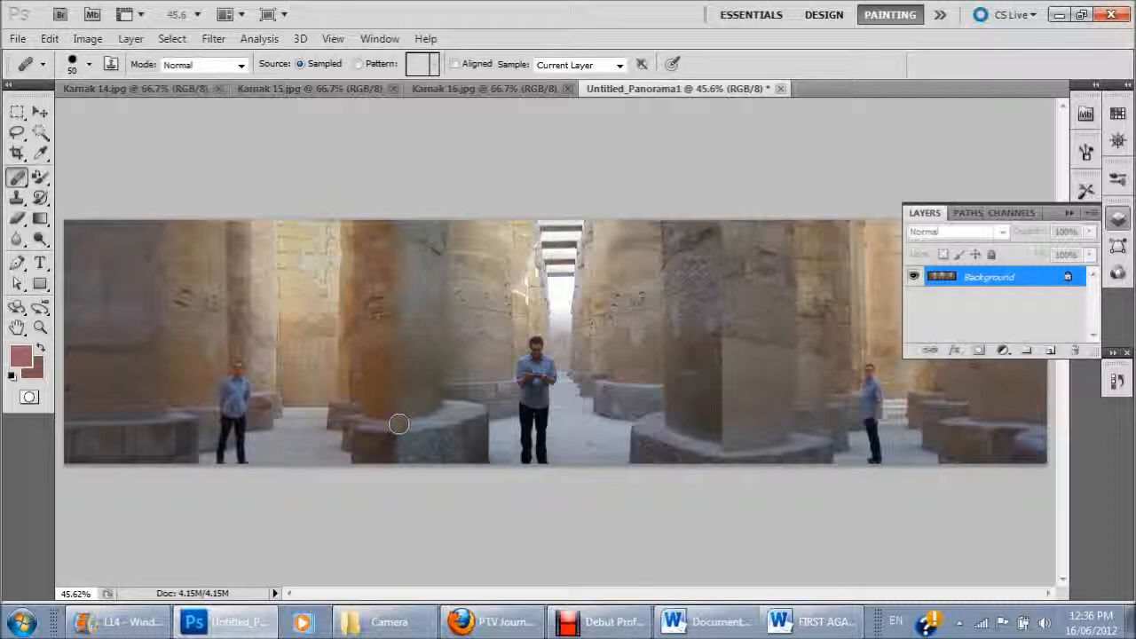
pyautogui.moveTo(399, 424); pyautogui.dragTo(394, 441)
pyautogui.moveTo(396, 441)
pyautogui.mouseDown()
pyautogui.moveTo(395, 454)
pyautogui.moveTo(408, 453)
pyautogui.mouseUp()
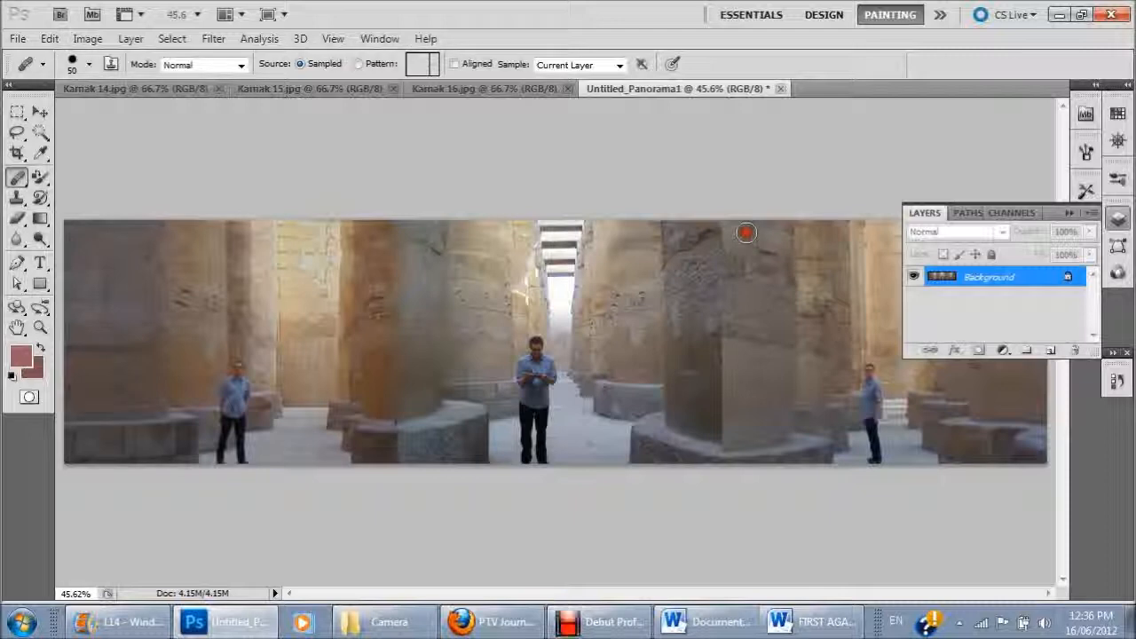
# Heal the vertical join on the column right of the central man down to its base, and collapse the layer list
pyautogui.moveTo(710, 236); pyautogui.dragTo(721, 439)
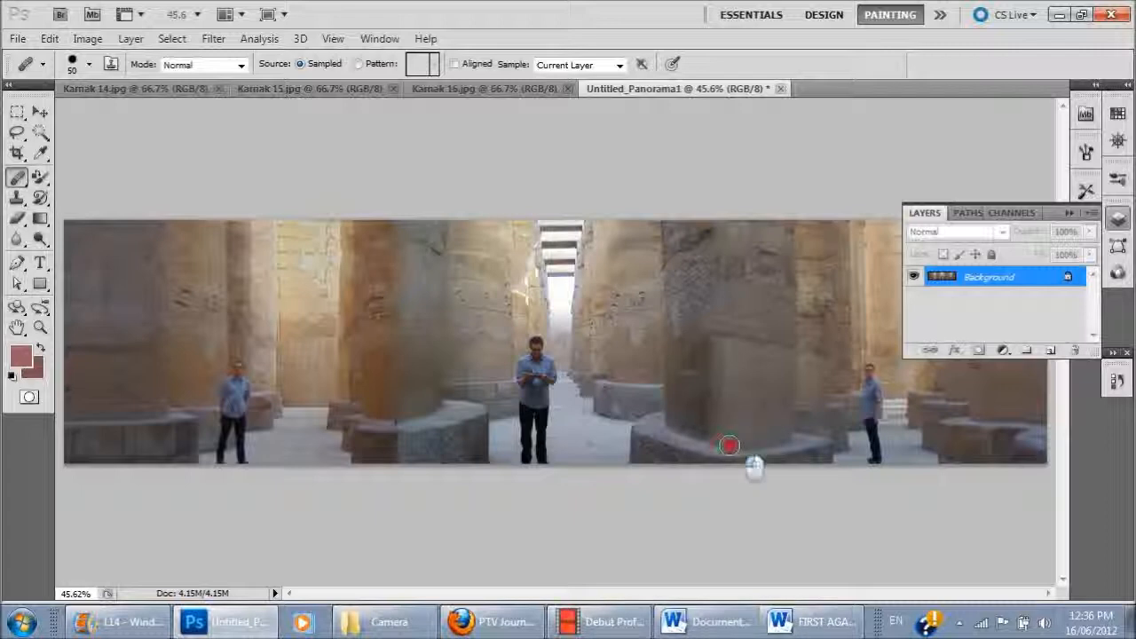
pyautogui.moveTo(736, 436); pyautogui.dragTo(751, 413)
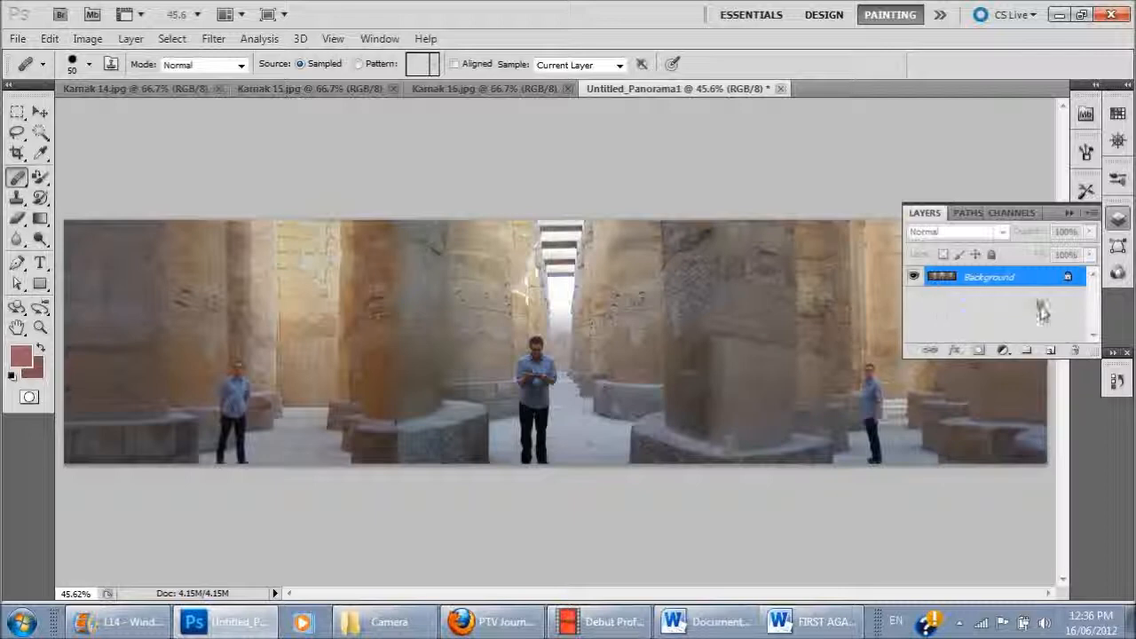
pyautogui.click(1067, 218)
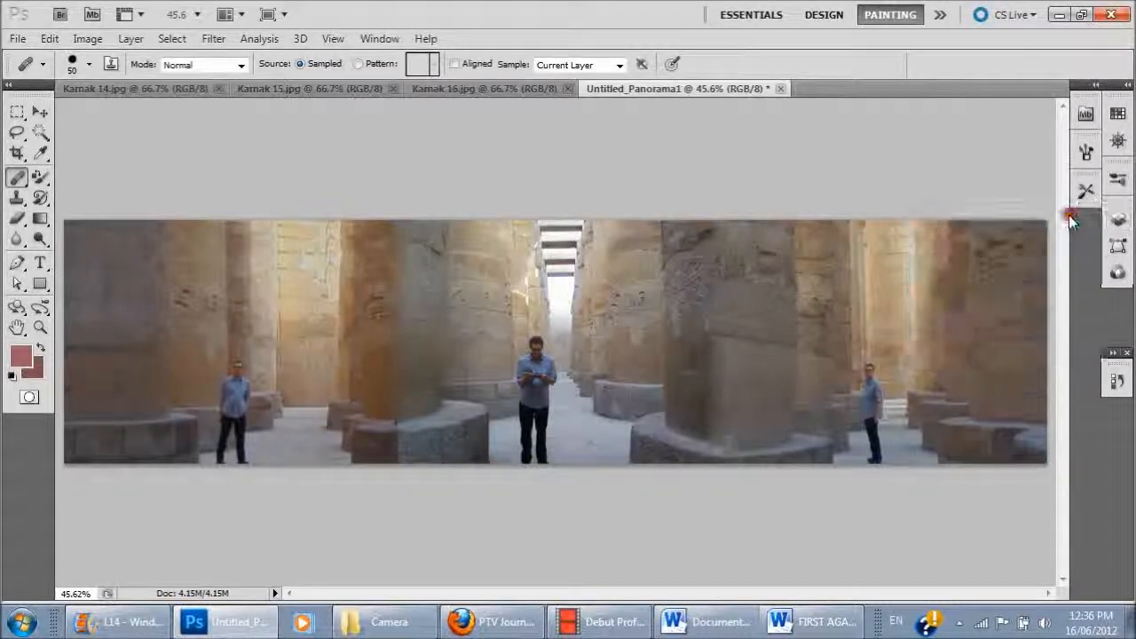